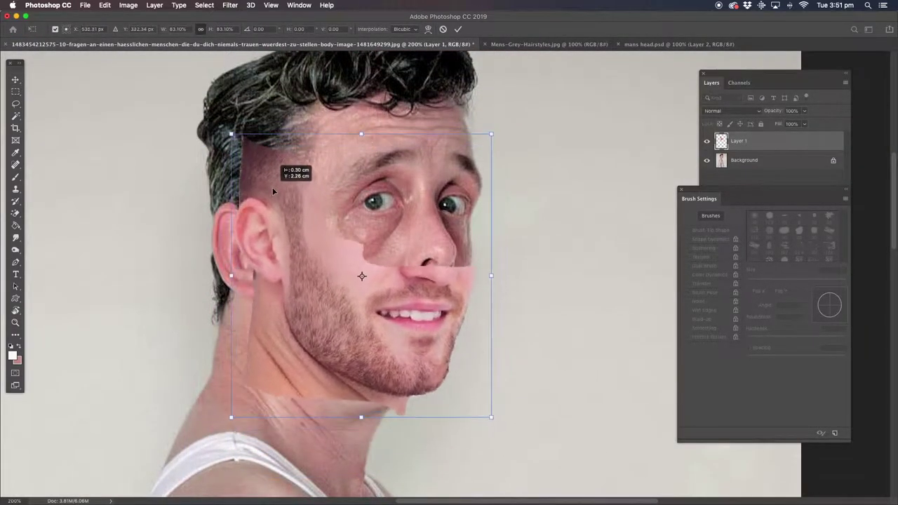
Step: Resize and position the pasted face over the man's head
{"action": "left_click_drag", "start_coordinate": [198, 150], "coordinate": [284, 226]}
{"action": "key", "text": "Return"}
{"action": "key", "text": "e"}
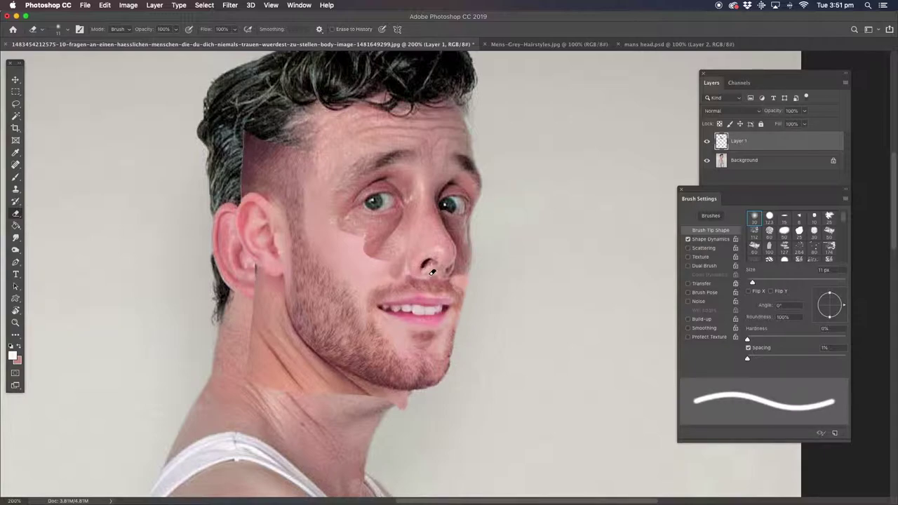
Step: Warp the face layer to fit the shape of the head
{"action": "key", "text": "ctrl+t"}
{"action": "left_click_drag", "start_coordinate": [243, 230], "coordinate": [258, 284]}
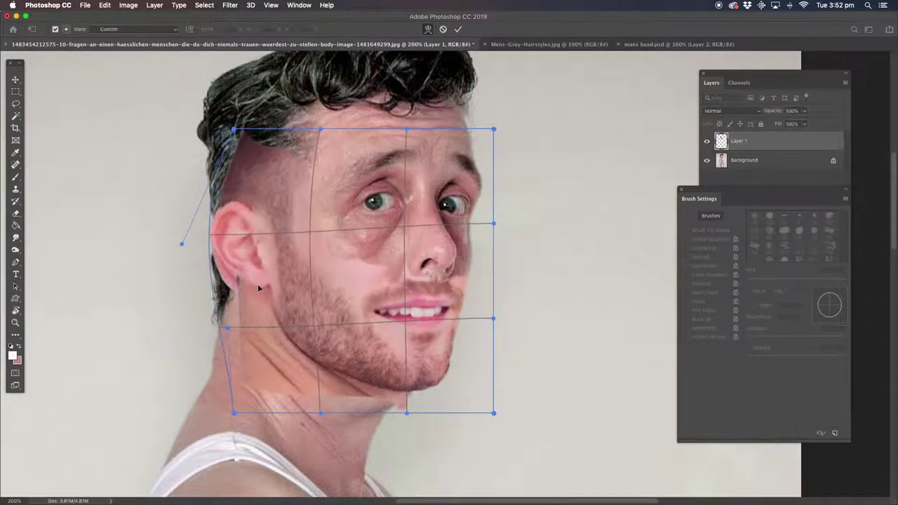
{"action": "key", "text": "Return"}
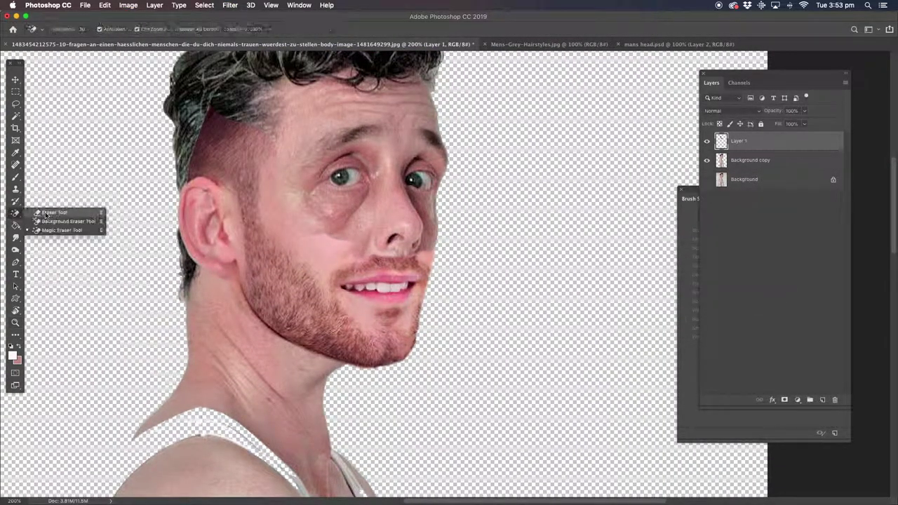
Step: Erase the face edges, then start smudging the seams while zoomed in on the face
{"action": "left_click", "coordinate": [49, 213]}
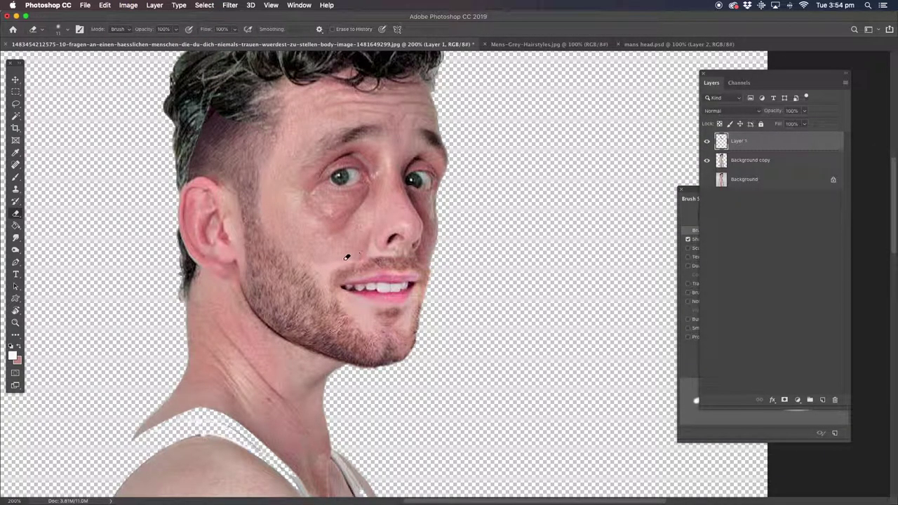
{"action": "key", "text": "r"}
{"action": "key", "text": "super+plus"}
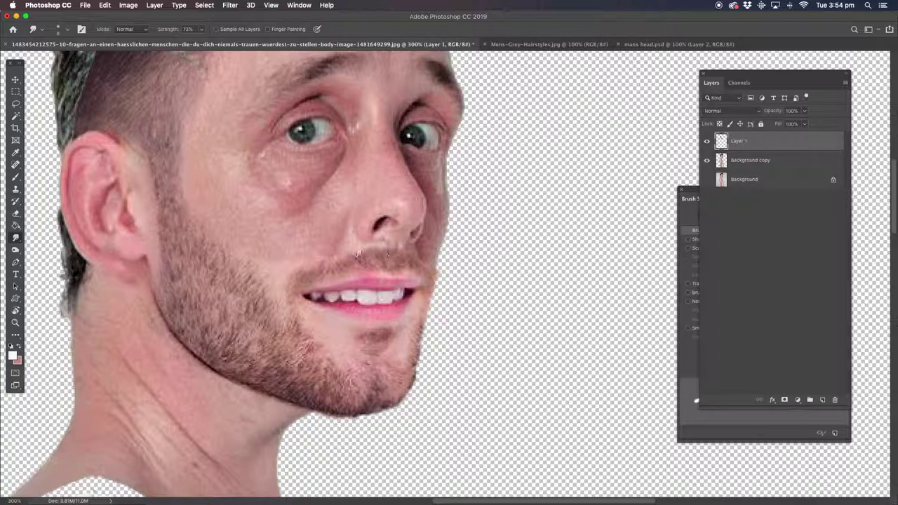
{"action": "scroll", "coordinate": [578, 201], "scroll_direction": "up", "scroll_amount": 2}
{"action": "scroll", "coordinate": [579, 200], "scroll_direction": "left", "scroll_amount": 2}
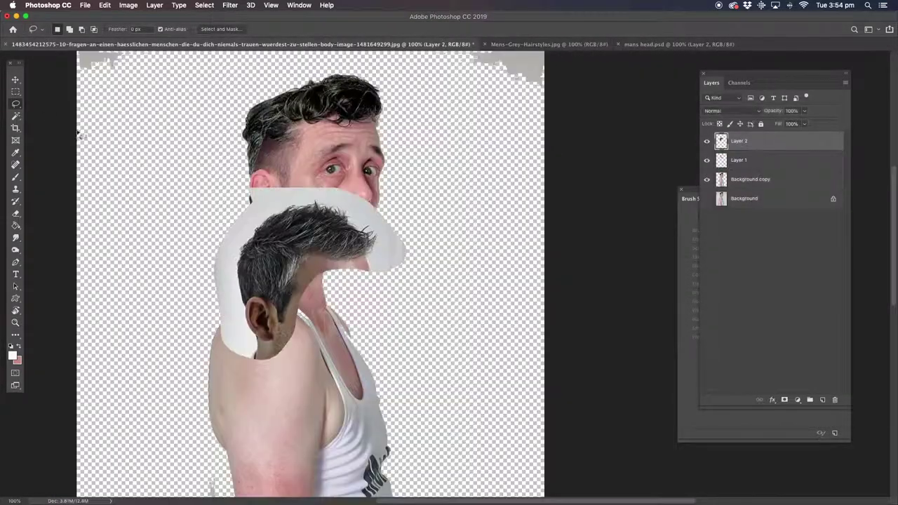
Step: Move and enlarge the hair piece onto the head, erasing a patch over the forehead
{"action": "key", "text": "super+t"}
{"action": "left_click_drag", "start_coordinate": [315, 301], "coordinate": [314, 145]}
{"action": "key", "text": "Return"}
{"action": "key", "text": "e"}
{"action": "left_click", "coordinate": [310, 146]}
Step: Warm the hair with Color Balance at +23 red
{"action": "left_click", "coordinate": [128, 5]}
{"action": "left_click", "coordinate": [260, 28]}
{"action": "left_click", "coordinate": [788, 173]}
{"action": "left_click", "coordinate": [128, 5]}
{"action": "left_click", "coordinate": [250, 92]}
{"action": "left_click_drag", "start_coordinate": [726, 142], "coordinate": [736, 148]}
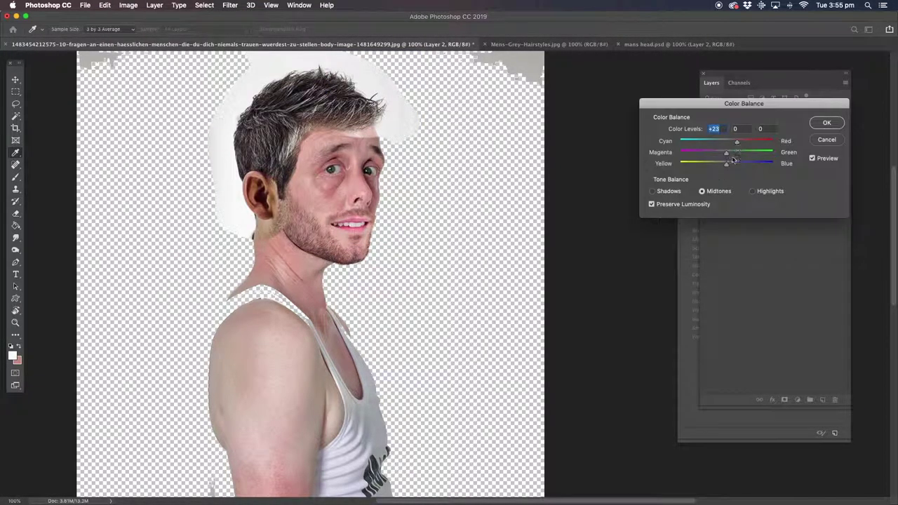
{"action": "key", "text": "Return"}
Step: Erase the hair layer's edges with a soft round 30 px eraser
{"action": "key", "text": "super+plus"}
{"action": "key", "text": "e"}
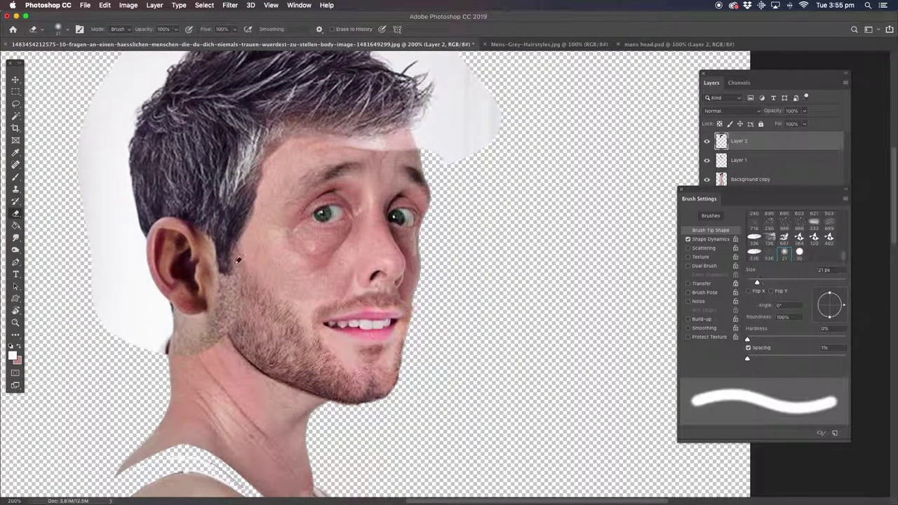
{"action": "left_click", "coordinate": [754, 225]}
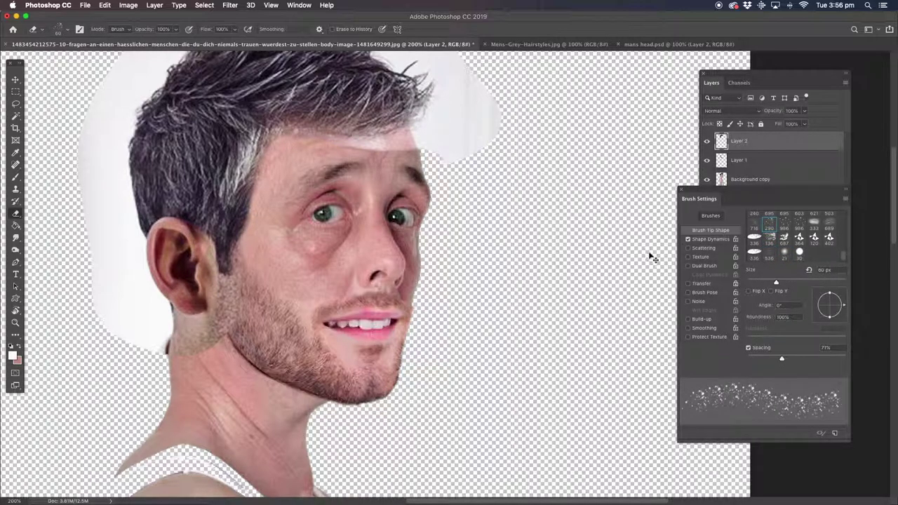
{"action": "key", "text": "shift+comma"}
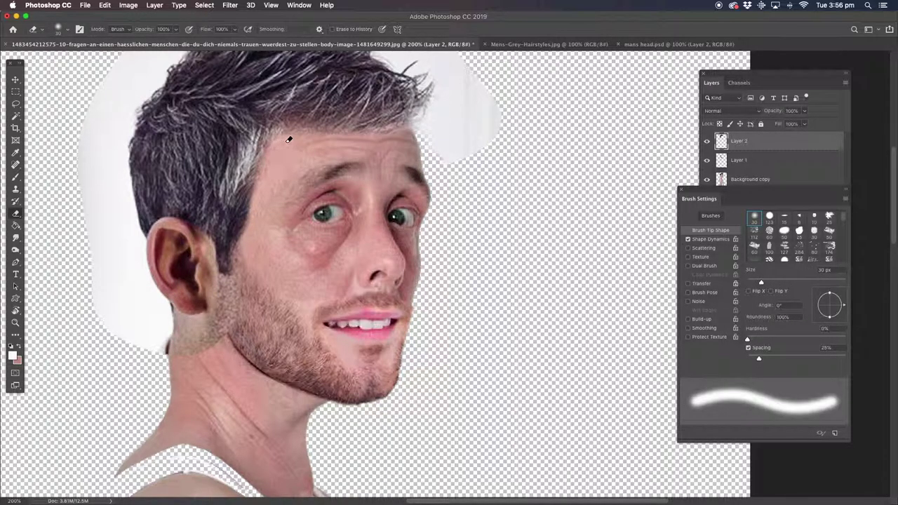
{"action": "scroll", "coordinate": [161, 327], "scroll_direction": "up", "scroll_amount": 3}
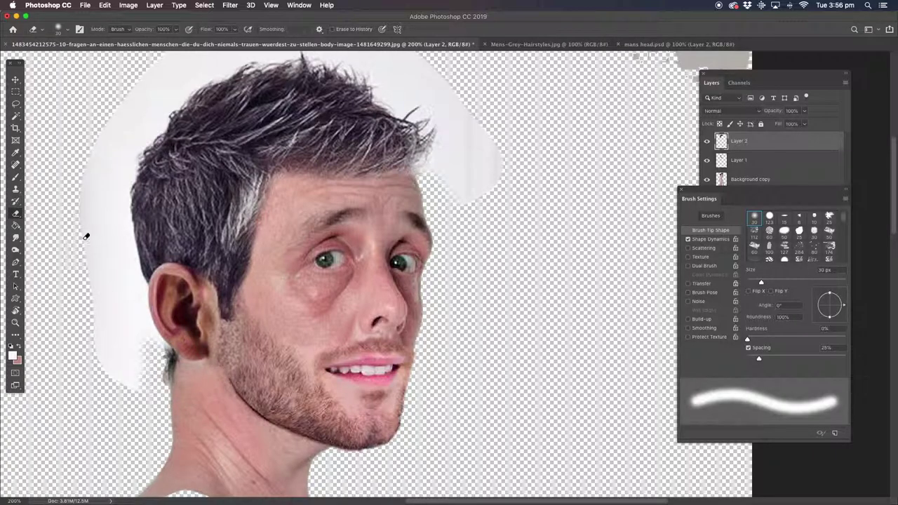
{"action": "scroll", "coordinate": [85, 236], "scroll_direction": "down", "scroll_amount": 3}
{"action": "scroll", "coordinate": [280, 281], "scroll_direction": "up", "scroll_amount": 3}
Step: Nudge the face layer (Layer 1) into place and start a Warp transform on it
{"action": "left_click", "coordinate": [738, 160]}
{"action": "key", "text": "v"}
{"action": "mouse_move", "coordinate": [320, 248]}
{"action": "left_mouse_down"}
{"action": "mouse_move", "coordinate": [327, 250]}
{"action": "mouse_move", "coordinate": [314, 253]}
{"action": "left_mouse_up"}
{"action": "key", "text": "ctrl+t"}
{"action": "left_click", "coordinate": [427, 29]}
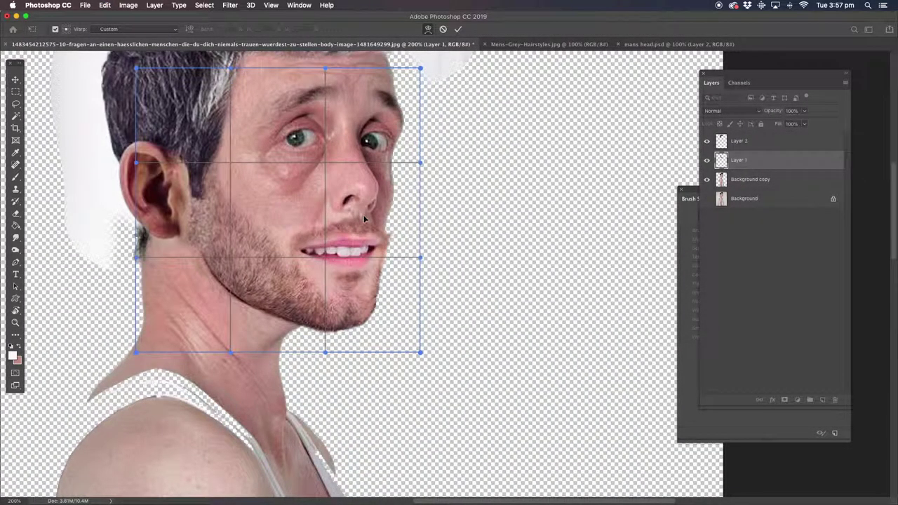
Step: Apply the face warp and raise the face's contrast to brighten it
{"action": "key", "text": "Return"}
{"action": "key", "text": "e"}
{"action": "key", "text": "F5"}
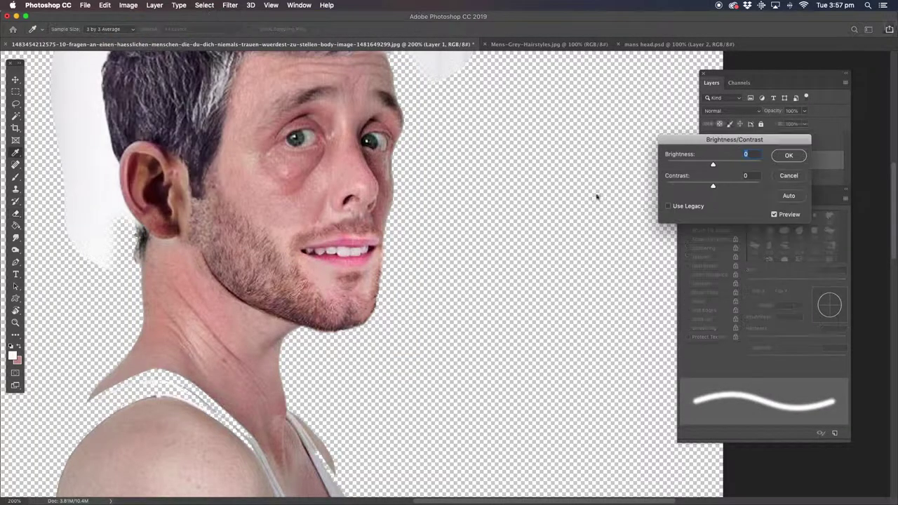
{"action": "left_click_drag", "start_coordinate": [706, 184], "coordinate": [716, 184]}
{"action": "key", "text": "Return"}
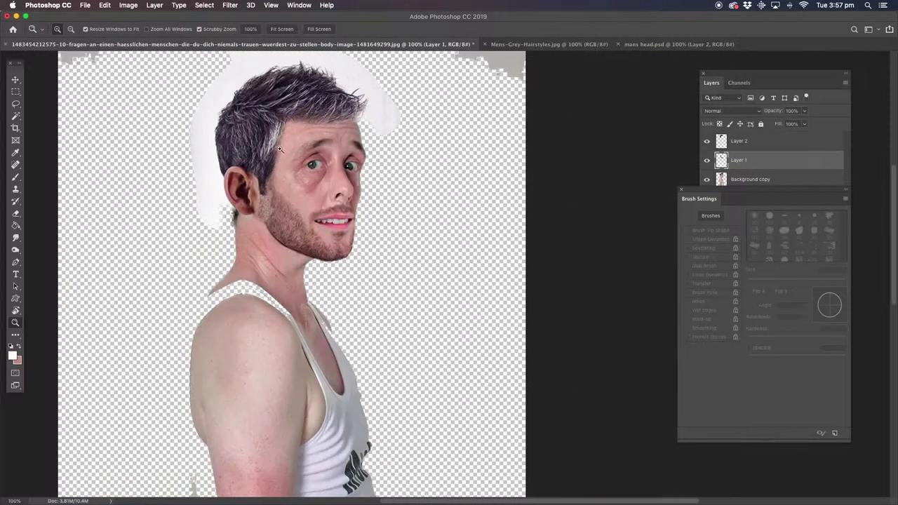
Step: On the hair layer, paint a Quick Mask over the ear and jaw to select them
{"action": "left_click", "coordinate": [738, 141]}
{"action": "key", "text": "b"}
{"action": "key", "text": "q"}
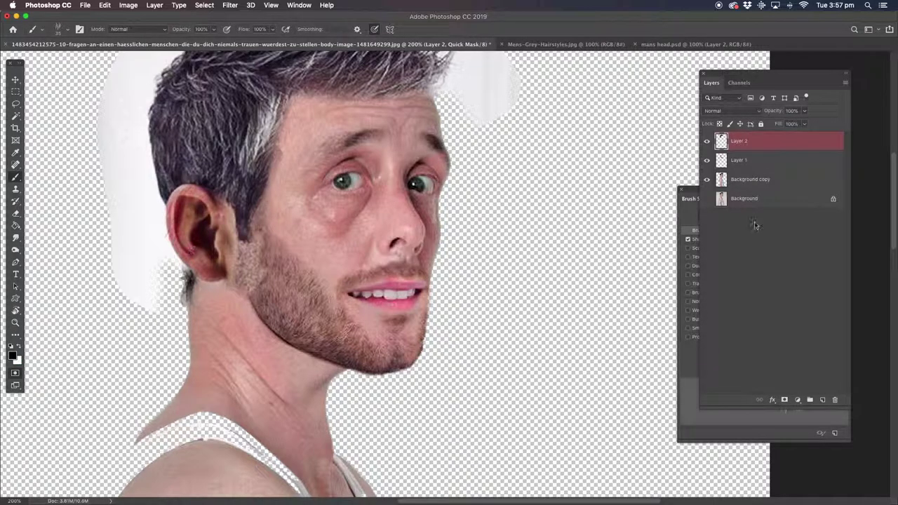
{"action": "left_click", "coordinate": [680, 207]}
{"action": "mouse_move", "coordinate": [184, 200]}
{"action": "left_mouse_down"}
{"action": "mouse_move", "coordinate": [210, 273]}
{"action": "mouse_move", "coordinate": [263, 281]}
{"action": "left_mouse_up"}
{"action": "key", "text": "q"}
Step: Tint the selected ear area with Color Balance +17 red and Vibrance +18, then deselect
{"action": "left_click", "coordinate": [129, 5]}
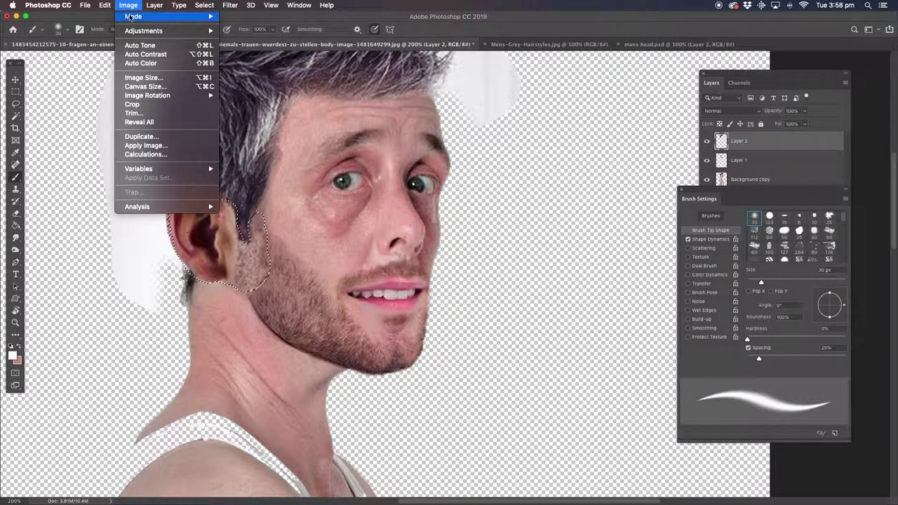
{"action": "key", "text": "ctrl+b"}
{"action": "left_click_drag", "start_coordinate": [727, 141], "coordinate": [733, 144]}
{"action": "left_click", "coordinate": [826, 122]}
{"action": "left_click", "coordinate": [128, 5]}
{"action": "left_click", "coordinate": [291, 28]}
{"action": "left_click", "coordinate": [129, 4]}
{"action": "left_click", "coordinate": [296, 70]}
{"action": "left_click_drag", "start_coordinate": [656, 114], "coordinate": [664, 115]}
{"action": "left_click", "coordinate": [731, 102]}
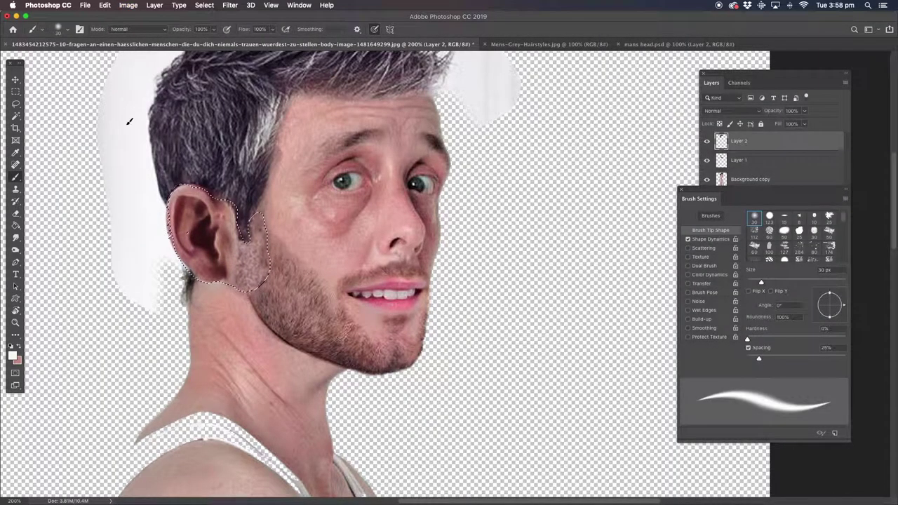
{"action": "left_click", "coordinate": [169, 287]}
Step: At 300% zoom, erase leftover edges on the Background copy, face and hair layers
{"action": "left_click", "coordinate": [745, 179]}
{"action": "left_click", "coordinate": [746, 179]}
{"action": "key", "text": "e"}
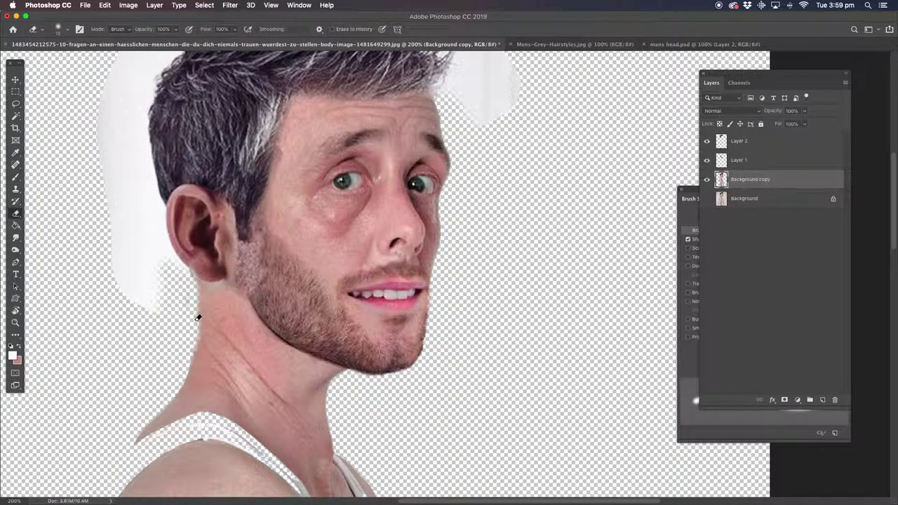
{"action": "key", "text": "z"}
{"action": "key", "text": "ctrl+plus"}
{"action": "key", "text": "alt+bracketright"}
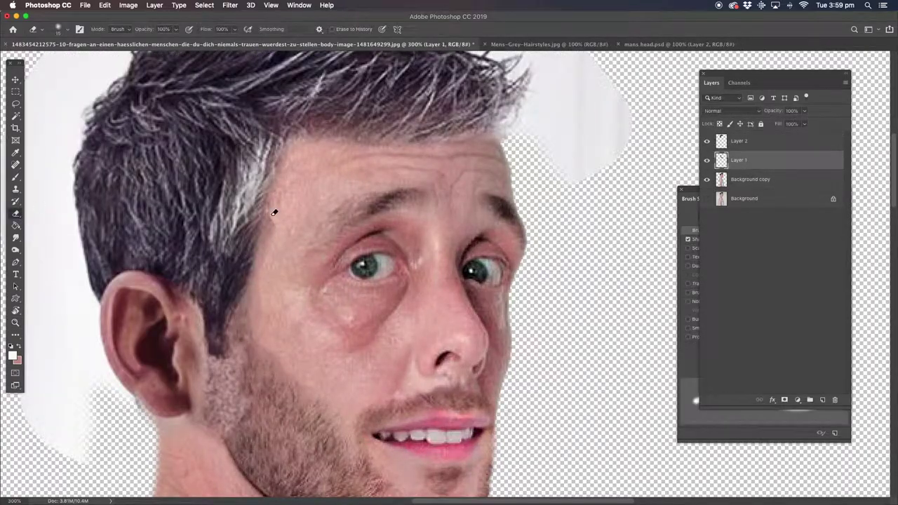
{"action": "key", "text": "e"}
{"action": "scroll", "coordinate": [165, 317], "scroll_direction": "down", "scroll_amount": 1}
{"action": "key", "text": "alt+bracketright"}
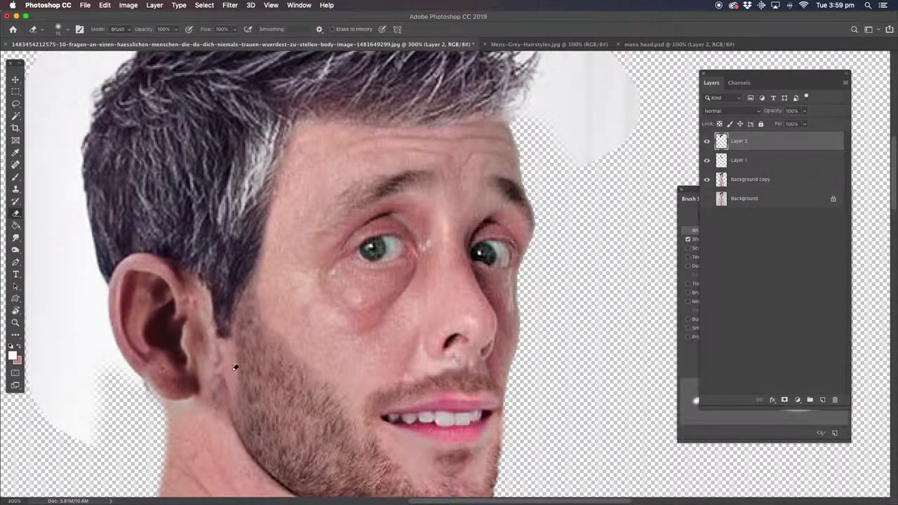
{"action": "key", "text": "ctrl+minus"}
{"action": "key", "text": "ctrl+minus"}
{"action": "key", "text": "ctrl+minus"}
{"action": "key", "text": "alt+bracketleft"}
{"action": "key", "text": "alt+bracketleft"}
{"action": "key", "text": "alt+bracketleft"}
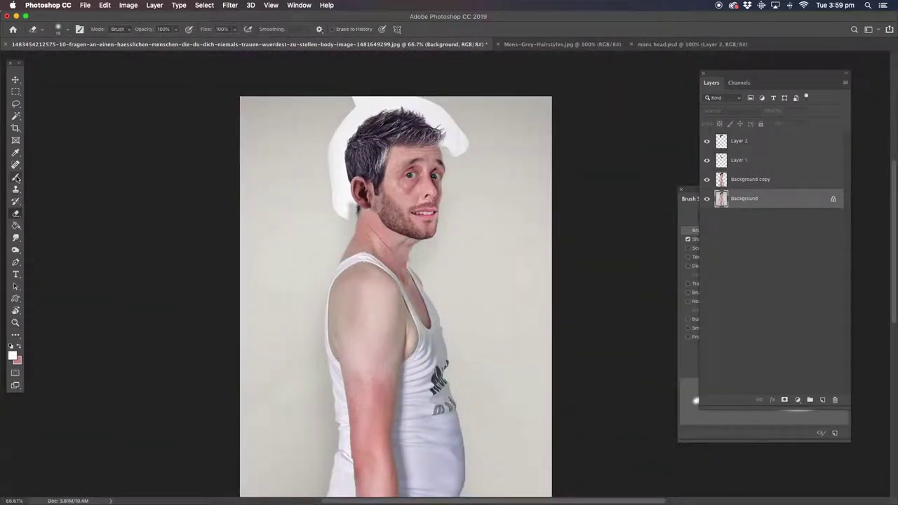
Step: Unlock the original Background layer, undo that change, and scroll back up to the face
{"action": "left_click", "coordinate": [16, 177]}
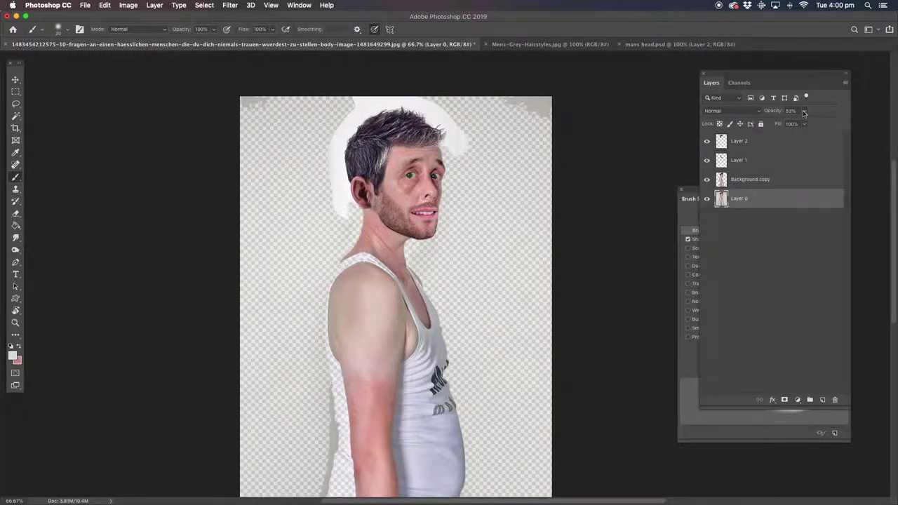
{"action": "key", "text": "ctrl+z"}
{"action": "key", "text": "ctrl+z"}
{"action": "key", "text": "ctrl+z"}
{"action": "key", "text": "ctrl+z"}
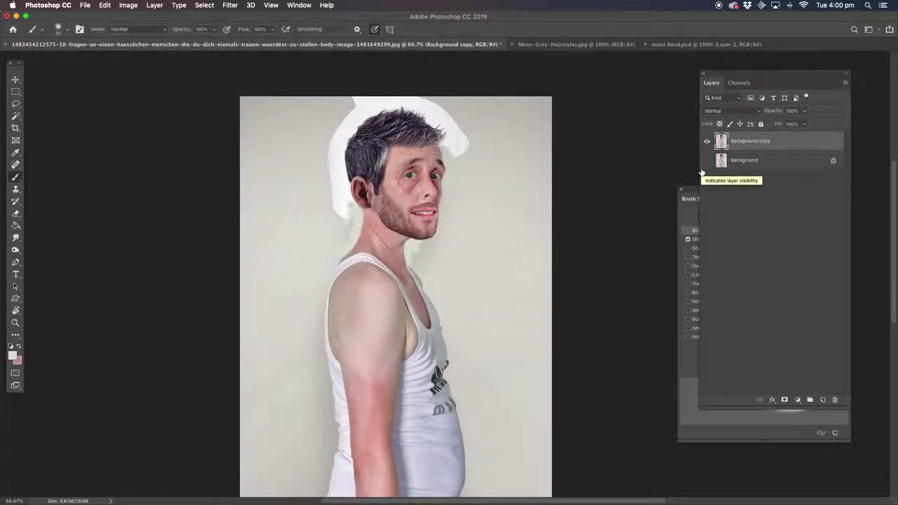
{"action": "scroll", "coordinate": [386, 197], "scroll_direction": "up", "scroll_amount": 1}
{"action": "scroll", "coordinate": [386, 198], "scroll_direction": "up", "scroll_amount": 1}
{"action": "scroll", "coordinate": [386, 198], "scroll_direction": "up", "scroll_amount": 1}
{"action": "key", "text": "s"}
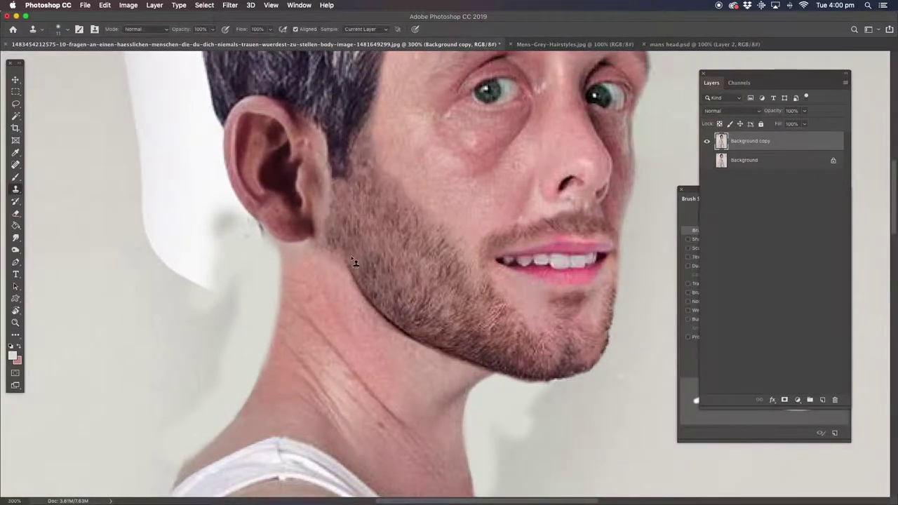
Step: Patch and clone-stamp the forehead and cheek blemishes, then review the face at 100%
{"action": "key", "text": "ctrl+minus"}
{"action": "key", "text": "j"}
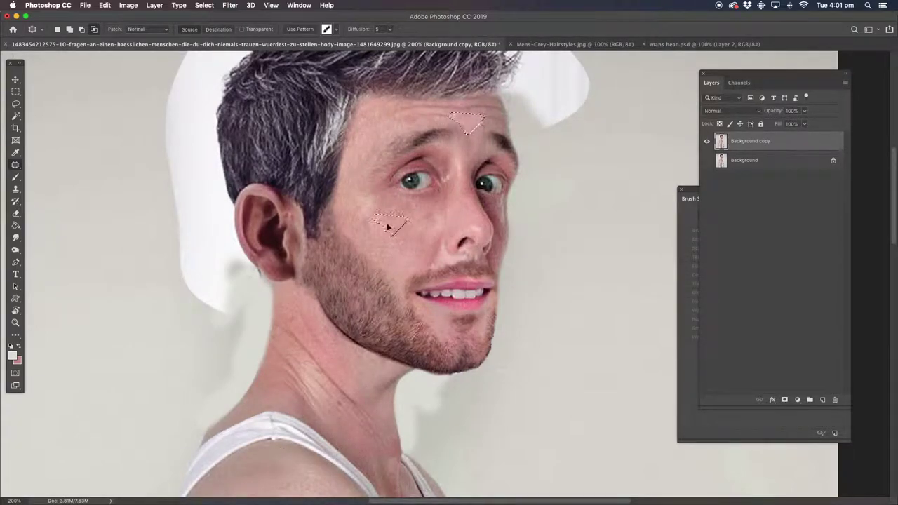
{"action": "left_click", "coordinate": [15, 189]}
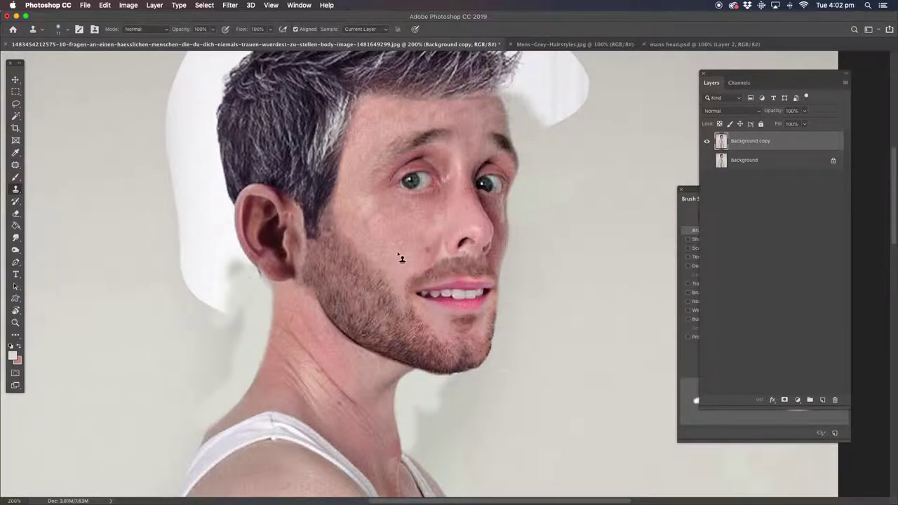
{"action": "scroll", "coordinate": [443, 252], "scroll_direction": "down", "scroll_amount": 5}
{"action": "scroll", "coordinate": [300, 241], "scroll_direction": "down", "scroll_amount": 2}
{"action": "key", "text": "z"}
{"action": "left_click", "coordinate": [433, 183], "text": "alt"}
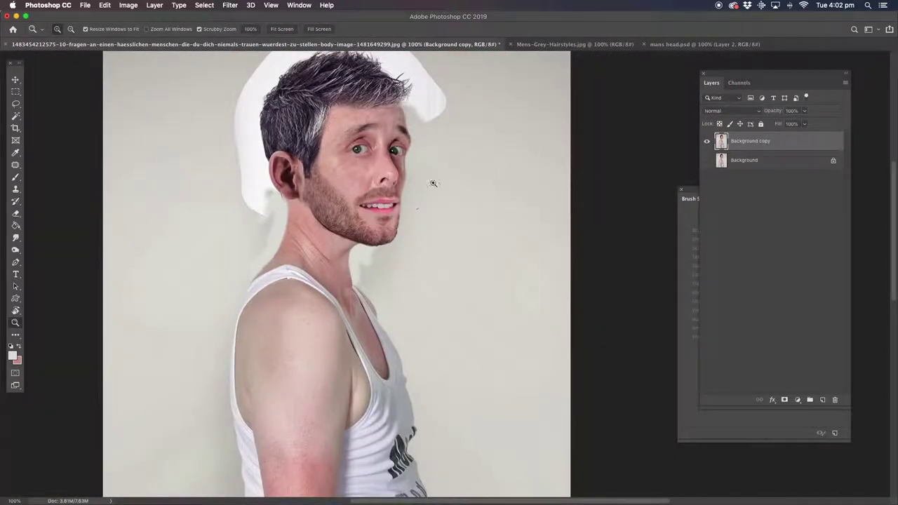
{"action": "key", "text": "l"}
{"action": "key", "text": "ctrl+plus"}
Step: Trace a lasso selection along the shoulder and arm outline
{"action": "left_click_drag", "start_coordinate": [263, 194], "coordinate": [234, 236]}
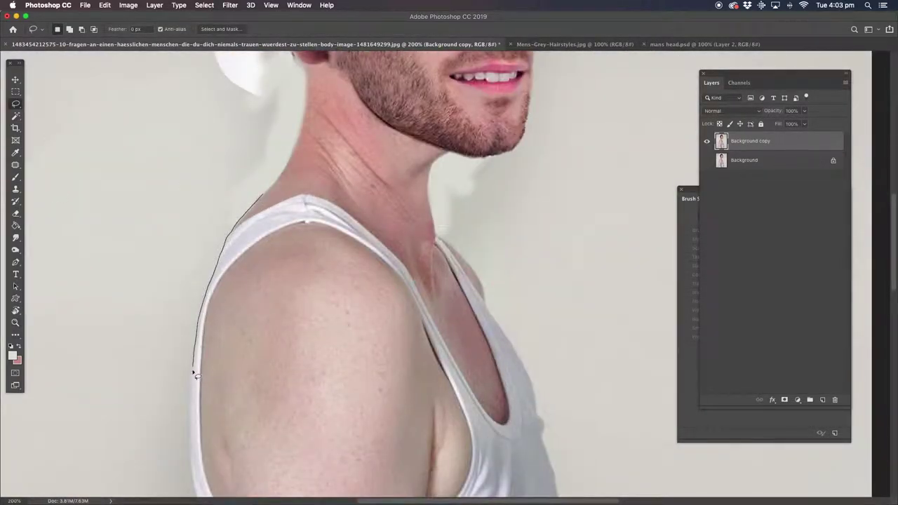
{"action": "left_click_drag", "start_coordinate": [194, 374], "coordinate": [240, 119]}
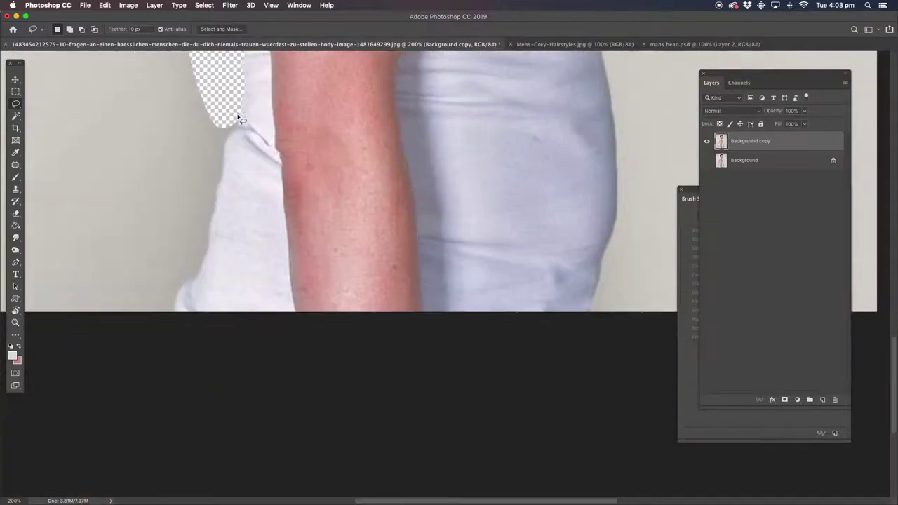
{"action": "scroll", "coordinate": [241, 119], "scroll_direction": "up", "scroll_amount": 10}
{"action": "left_click_drag", "start_coordinate": [180, 120], "coordinate": [206, 249]}
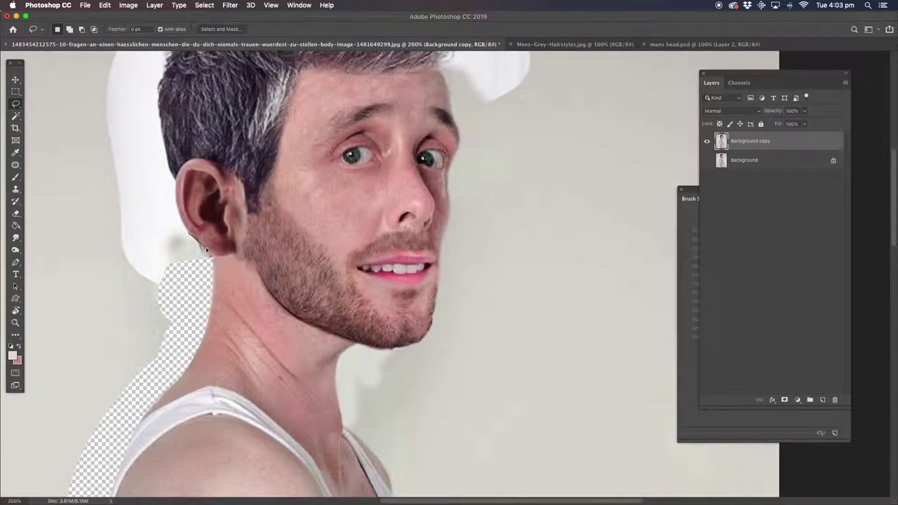
{"action": "scroll", "coordinate": [206, 249], "scroll_direction": "down", "scroll_amount": 5}
{"action": "key", "text": "ctrl+minus"}
{"action": "key", "text": "ctrl+minus"}
{"action": "key", "text": "e"}
Step: Magic-erase the grey backdrop on both sides of the figure
{"action": "left_click", "coordinate": [456, 211]}
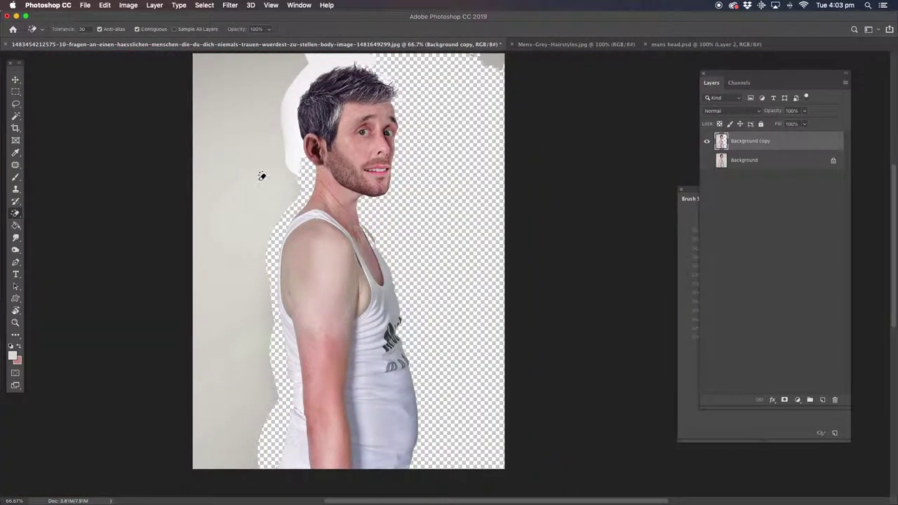
{"action": "left_click", "coordinate": [297, 184]}
{"action": "key", "text": "ctrl+z"}
{"action": "key", "text": "ctrl+z"}
{"action": "key", "text": "ctrl+plus"}
{"action": "key", "text": "ctrl+plus"}
{"action": "key", "text": "l"}
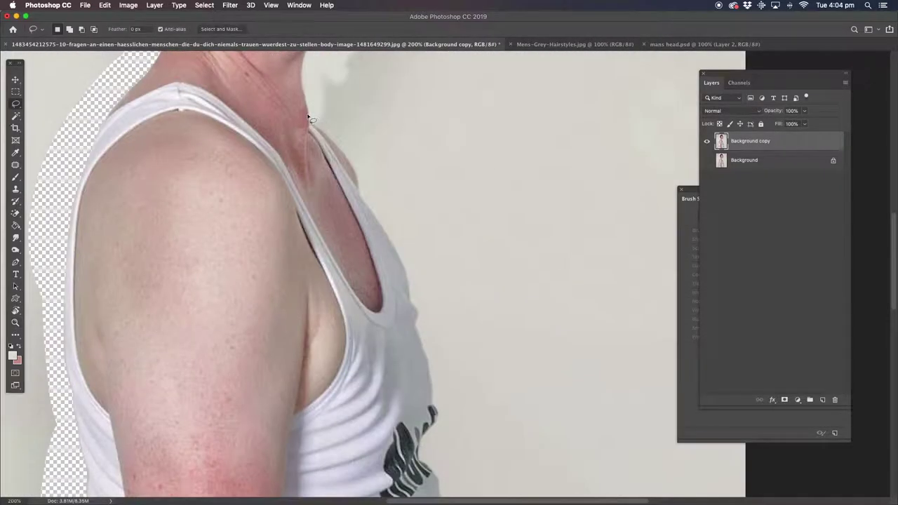
{"action": "key", "text": "e"}
{"action": "left_click", "coordinate": [416, 226]}
{"action": "key", "text": "ctrl+minus"}
{"action": "key", "text": "ctrl+minus"}
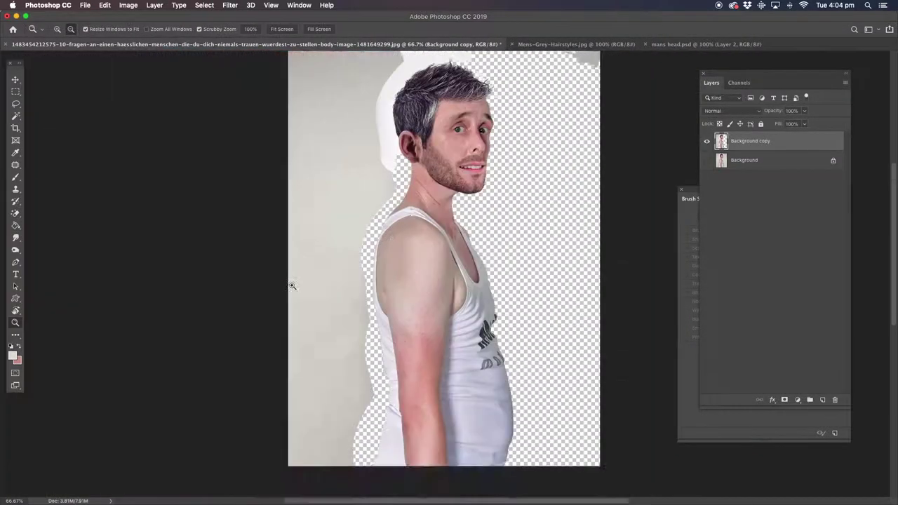
{"action": "left_click", "coordinate": [273, 233]}
{"action": "left_click", "coordinate": [230, 5]}
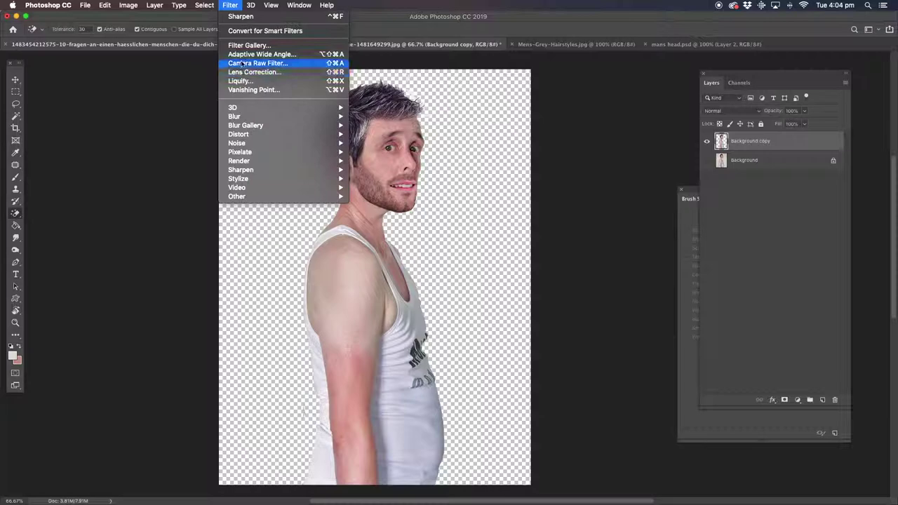
Step: Liquify the belly and chest inward to slim the torso
{"action": "left_click", "coordinate": [260, 89]}
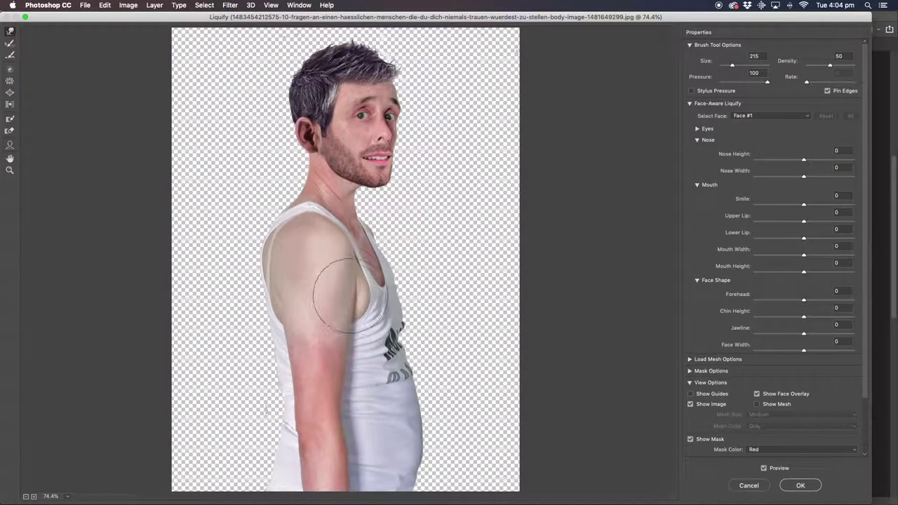
{"action": "mouse_move", "coordinate": [271, 431]}
{"action": "left_mouse_down"}
{"action": "mouse_move", "coordinate": [414, 413]}
{"action": "mouse_move", "coordinate": [414, 383]}
{"action": "left_mouse_up"}
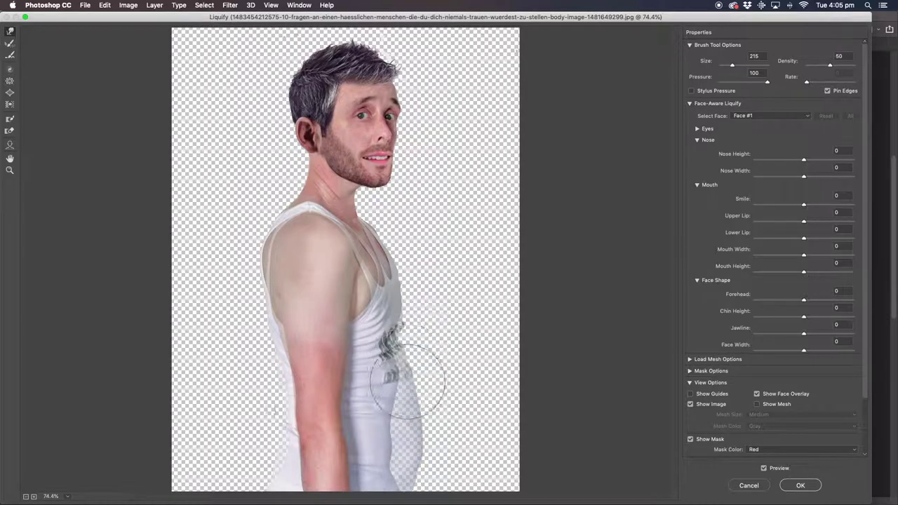
{"action": "left_click", "coordinate": [800, 485]}
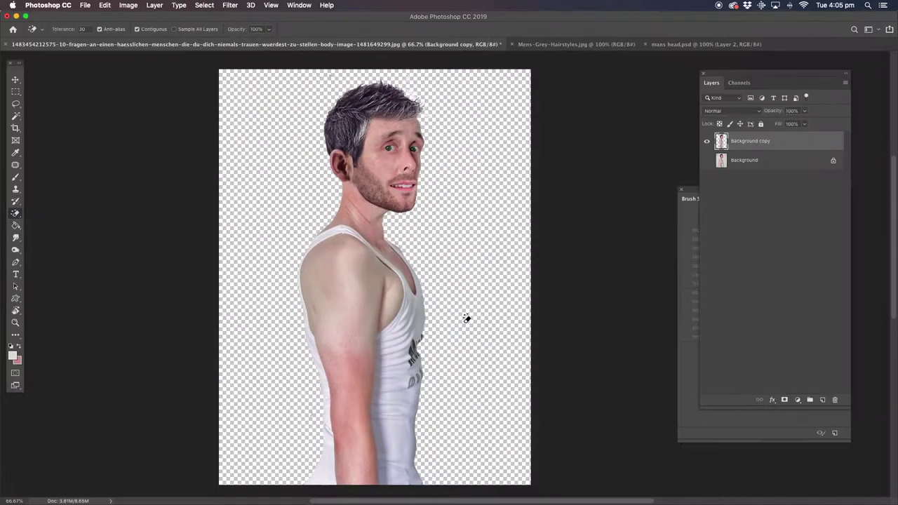
Step: Liquify the shoulder, then add a new empty layer for skin-tone paint
{"action": "left_click", "coordinate": [230, 5]}
{"action": "left_click", "coordinate": [238, 82]}
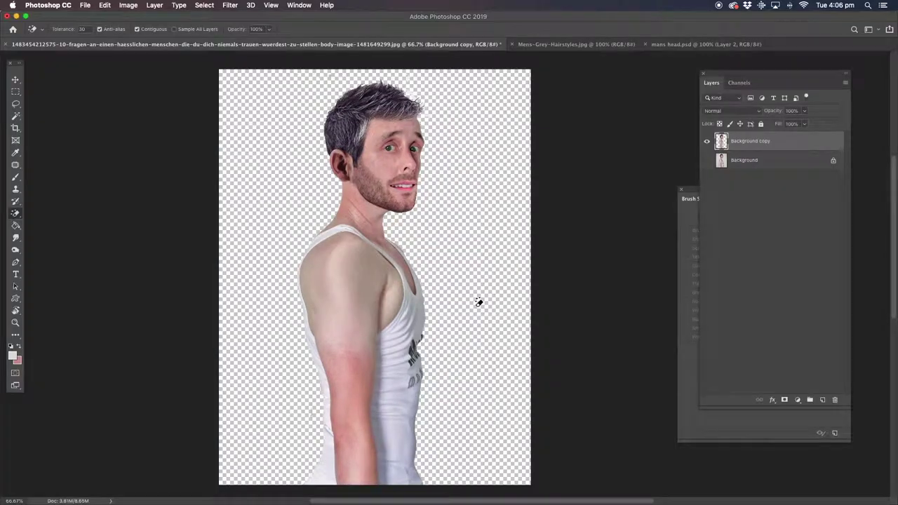
{"action": "key", "text": "b"}
{"action": "key", "text": "ctrl+shift+alt+n"}
{"action": "left_click", "coordinate": [386, 297], "text": "alt"}
Step: Paint skin tone over the pale shoulder on a Multiply layer and adjust its brightness/contrast
{"action": "left_click_drag", "start_coordinate": [349, 259], "coordinate": [354, 265]}
{"action": "left_click", "coordinate": [731, 110]}
{"action": "left_click", "coordinate": [715, 142]}
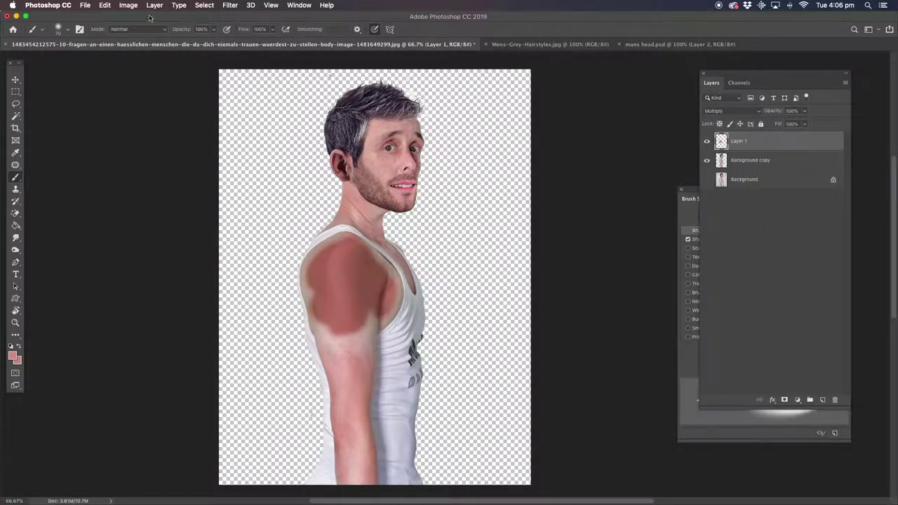
{"action": "left_click", "coordinate": [128, 5]}
{"action": "left_click", "coordinate": [792, 155]}
{"action": "left_click", "coordinate": [16, 238]}
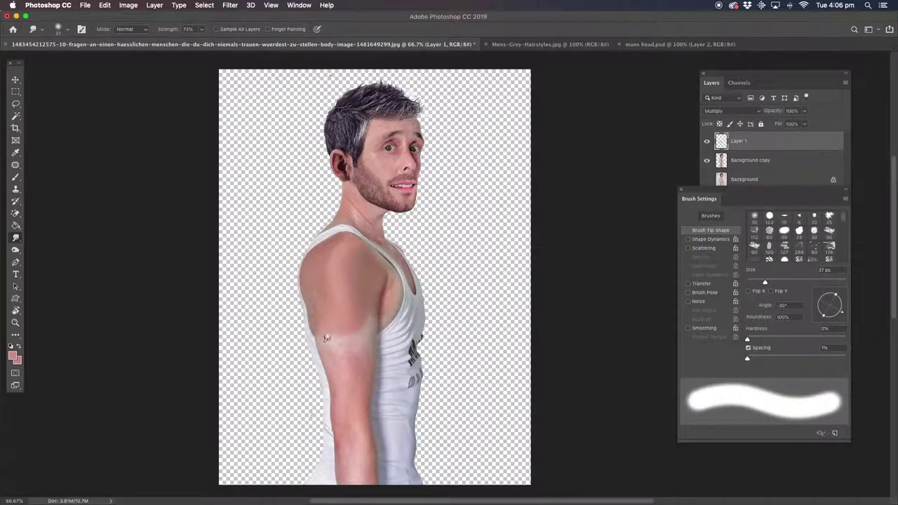
Step: Colour-balance the shoulder paint and erase its overspill at 100% zoom
{"action": "left_click", "coordinate": [128, 5]}
{"action": "left_click", "coordinate": [253, 86]}
{"action": "left_click", "coordinate": [828, 120]}
{"action": "key", "text": "ctrl+1"}
{"action": "key", "text": "e"}
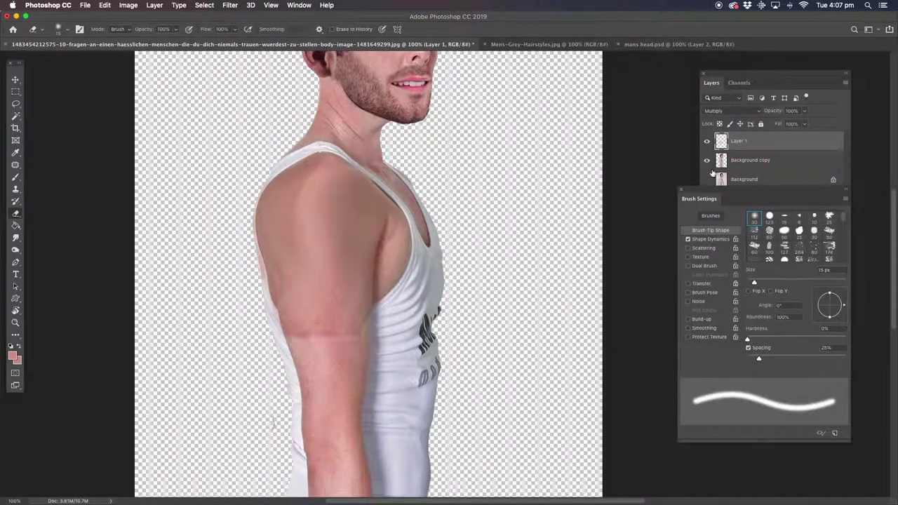
{"action": "key", "text": "z"}
{"action": "left_click", "coordinate": [379, 291], "text": "alt"}
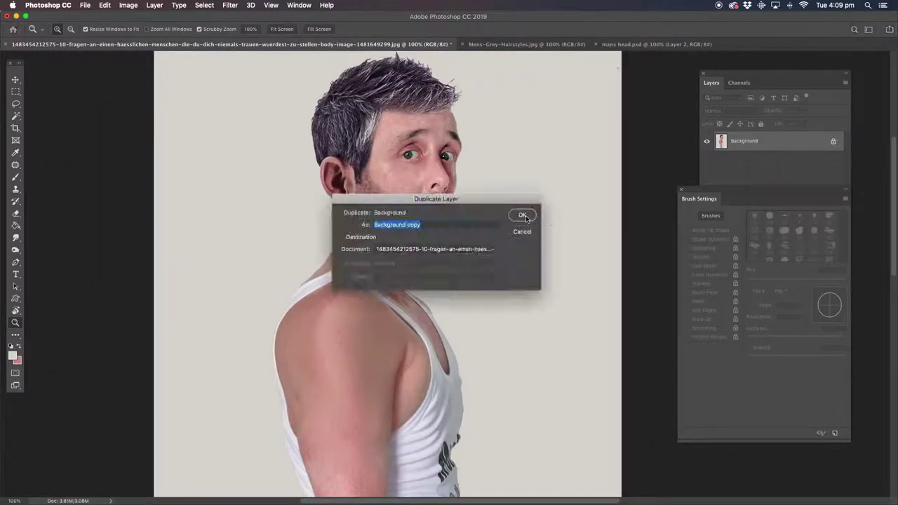
Step: Copy the selected head onto a new layer and reshape it with Liquify
{"action": "left_click", "coordinate": [523, 215]}
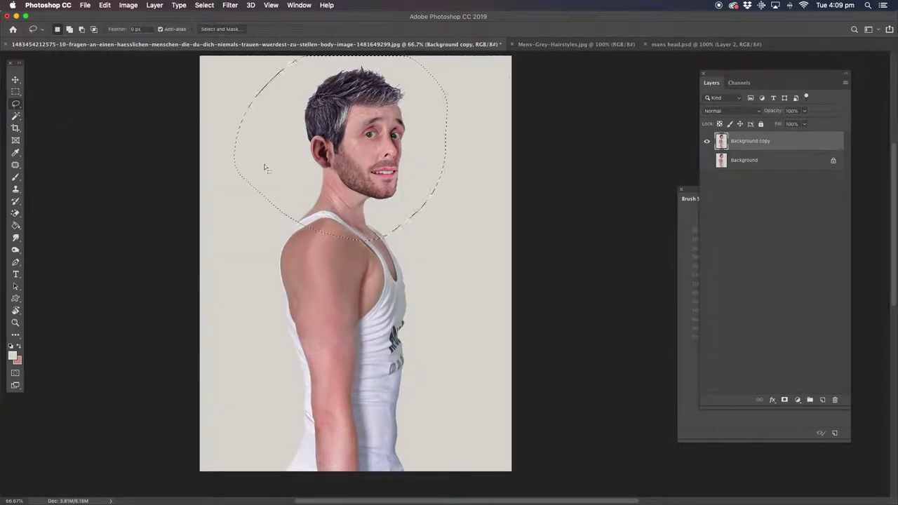
{"action": "key", "text": "super+j"}
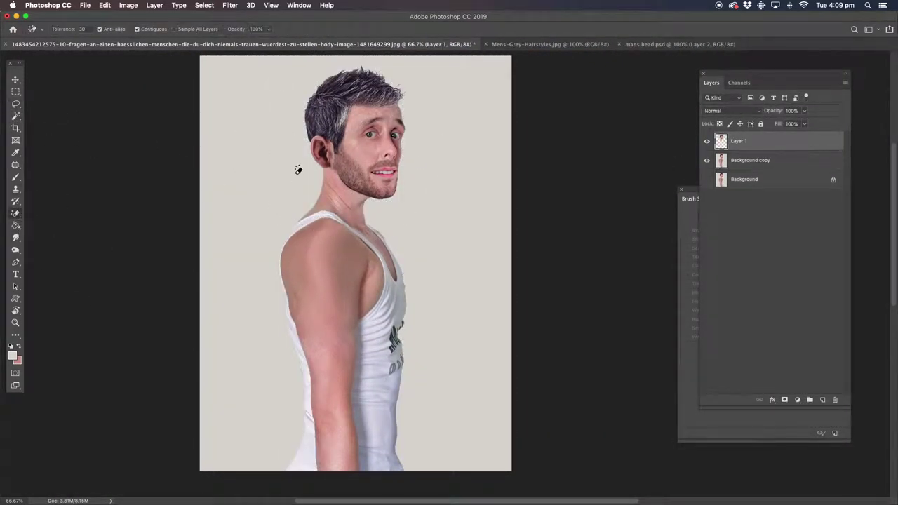
{"action": "left_click", "coordinate": [706, 141], "text": "alt"}
{"action": "left_click", "coordinate": [230, 5]}
{"action": "left_click", "coordinate": [242, 17]}
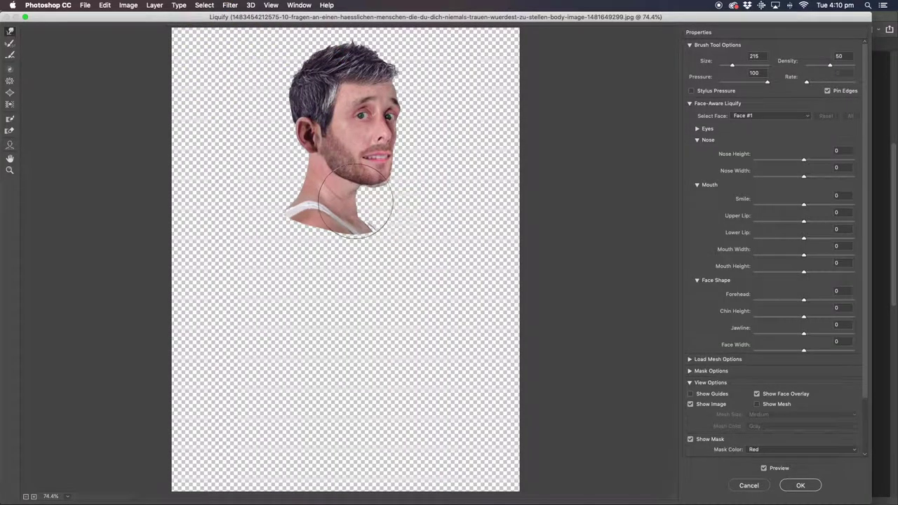
{"action": "key", "text": "Return"}
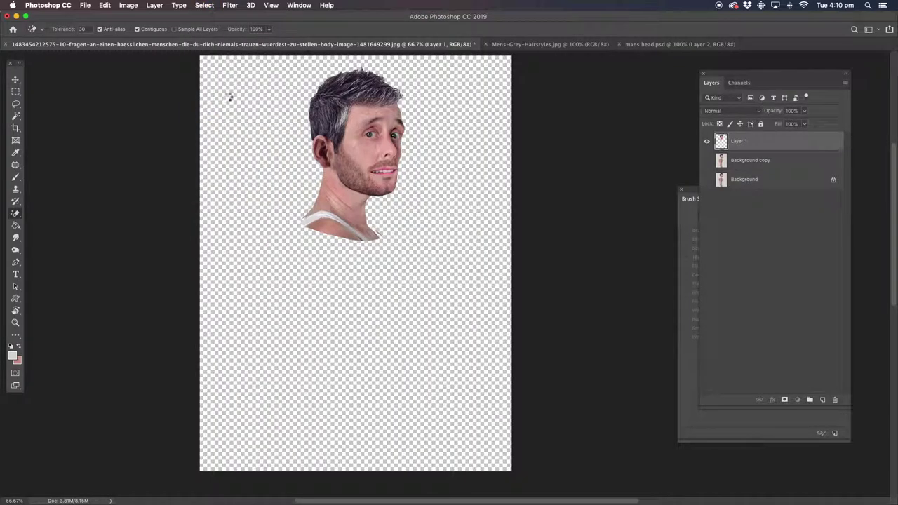
Step: Clone-stamp the neck join on the body copy layer to hide the seam
{"action": "left_click", "coordinate": [706, 160]}
{"action": "left_click", "coordinate": [733, 162]}
{"action": "key", "text": "z"}
{"action": "key", "text": "ctrl+plus"}
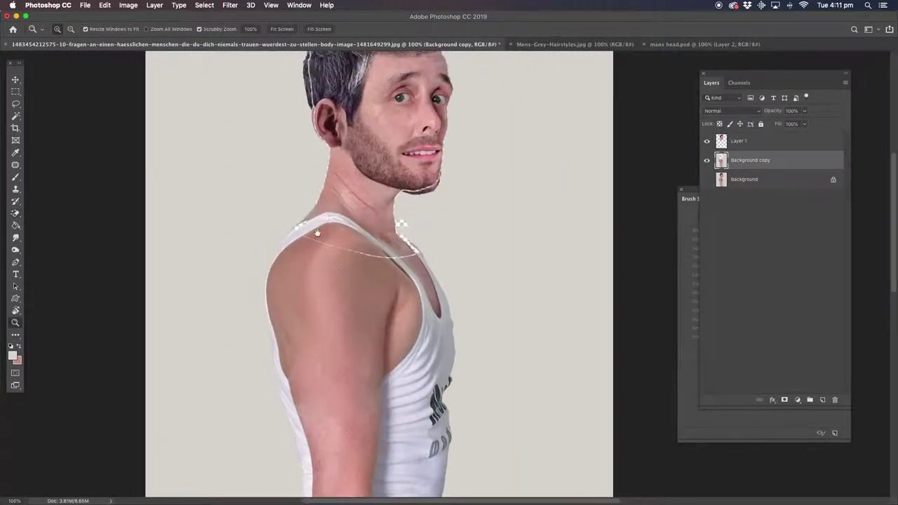
{"action": "left_click", "coordinate": [15, 190]}
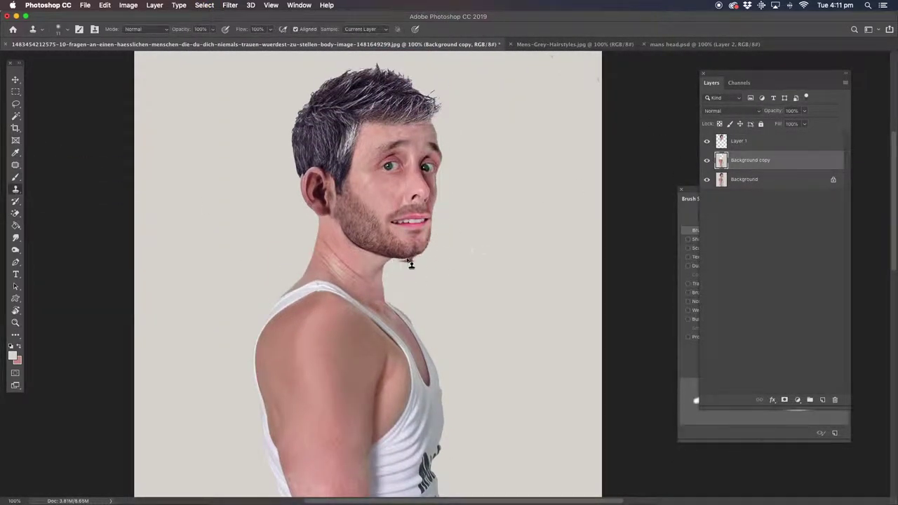
{"action": "key", "text": "ctrl+minus"}
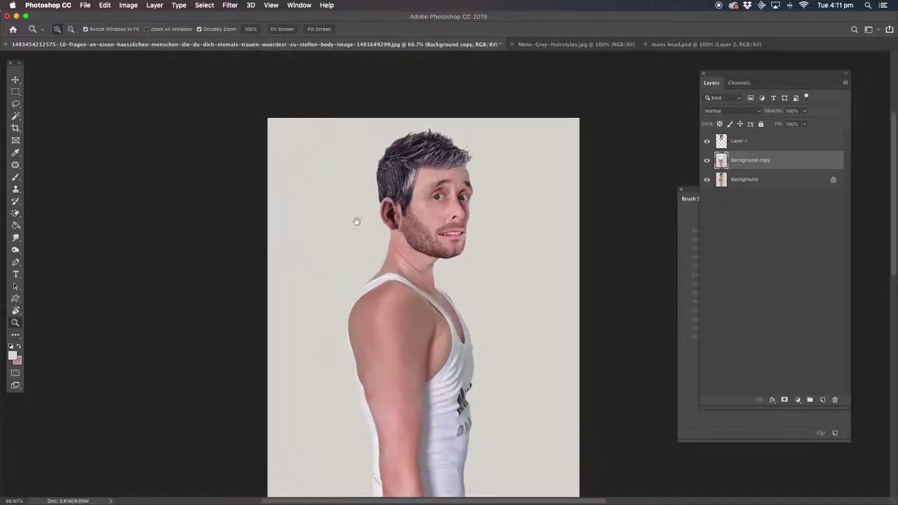
Step: Flatten the image and crop off everything below the chest
{"action": "left_click", "coordinate": [154, 5]}
{"action": "left_click", "coordinate": [192, 323]}
{"action": "key", "text": "c"}
{"action": "left_click_drag", "start_coordinate": [364, 482], "coordinate": [362, 392]}
{"action": "key", "text": "Return"}
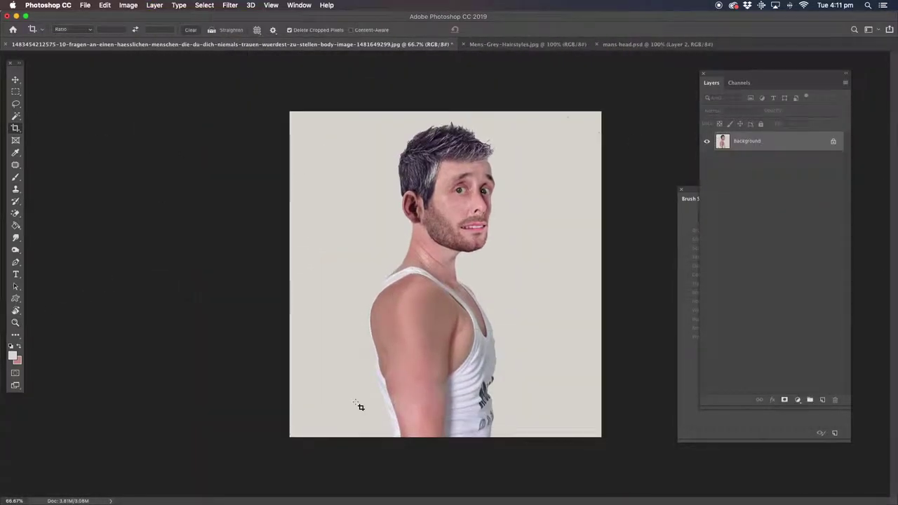
Step: Heal the dark neck mark and patch the rough shoulder area with smoother skin
{"action": "key", "text": "j"}
{"action": "key", "text": "ctrl+plus"}
{"action": "key", "text": "ctrl+plus"}
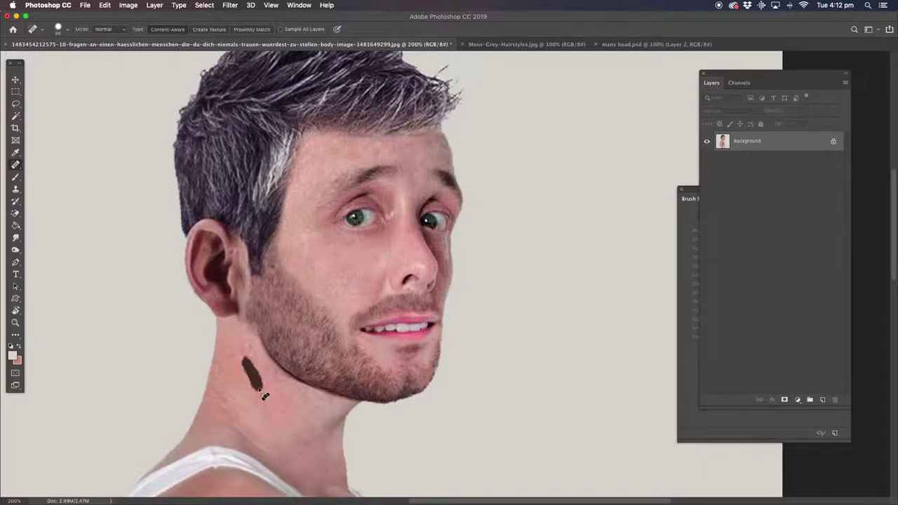
{"action": "key", "text": "shift+j"}
{"action": "scroll", "coordinate": [318, 289], "scroll_direction": "down", "scroll_amount": 5}
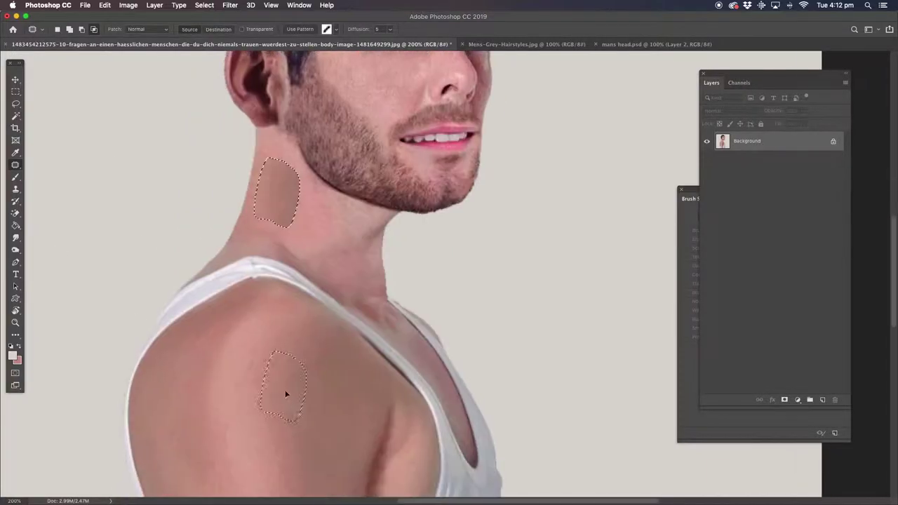
{"action": "left_click_drag", "start_coordinate": [308, 172], "coordinate": [312, 176]}
{"action": "scroll", "coordinate": [263, 214], "scroll_direction": "down", "scroll_amount": 3}
{"action": "mouse_move", "coordinate": [263, 214]}
{"action": "left_mouse_down"}
{"action": "mouse_move", "coordinate": [350, 245]}
{"action": "mouse_move", "coordinate": [320, 305]}
{"action": "mouse_move", "coordinate": [322, 343]}
{"action": "left_mouse_up"}
Step: Lighten the shoulder skin with the Dodge tool at 10% exposure
{"action": "key", "text": "ctrl+minus"}
{"action": "key", "text": "ctrl+minus"}
{"action": "left_click", "coordinate": [16, 250]}
{"action": "left_click", "coordinate": [54, 250]}
{"action": "key", "text": "1"}
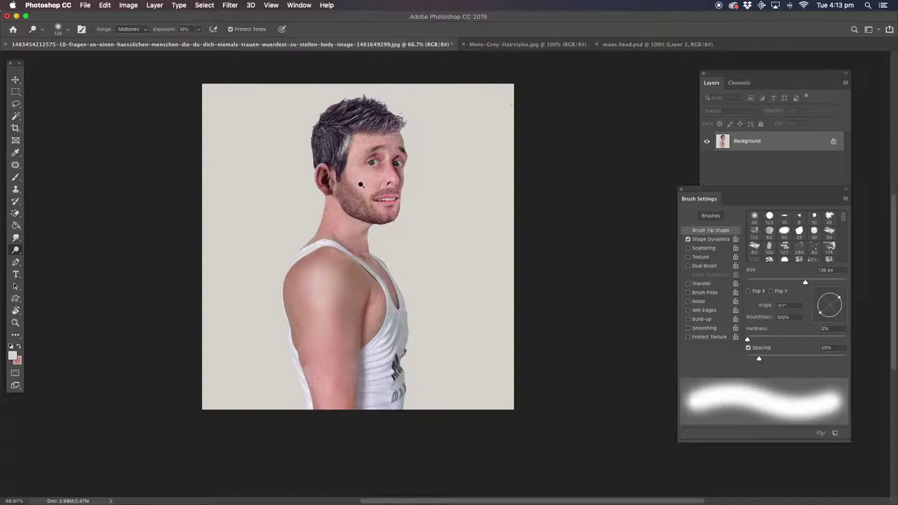
Step: Paint the arm's sampled skin colour over the face on a new layer
{"action": "key", "text": "b"}
{"action": "left_click", "coordinate": [331, 360], "text": "alt"}
{"action": "key", "text": "ctrl+shift+alt+n"}
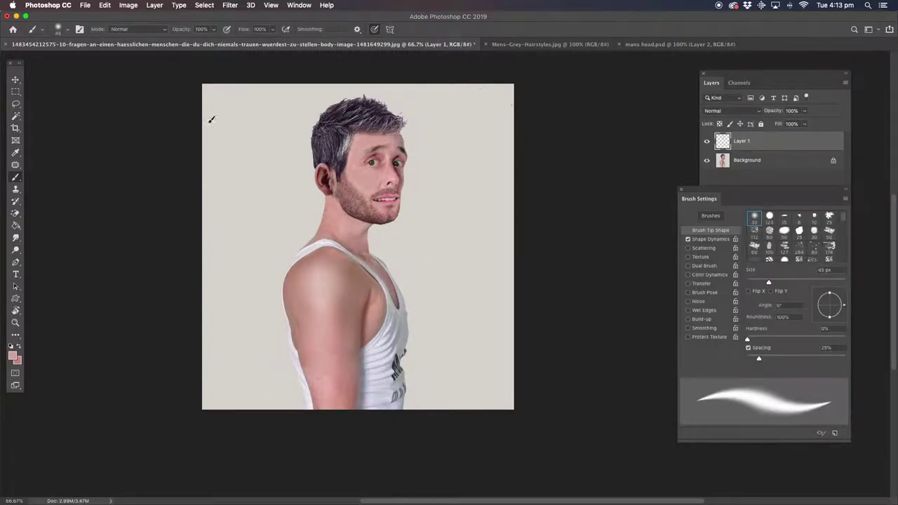
{"action": "left_click_drag", "start_coordinate": [365, 151], "coordinate": [393, 197]}
Step: Blur the skin paint with Gaussian Blur radius 4.2 and flatten the image
{"action": "left_click", "coordinate": [231, 5]}
{"action": "left_click", "coordinate": [391, 163]}
{"action": "key", "text": "Return"}
{"action": "left_click", "coordinate": [154, 5]}
Step: Warm the portrait with Color Balance Red +18
{"action": "left_click", "coordinate": [180, 367]}
{"action": "left_click", "coordinate": [128, 5]}
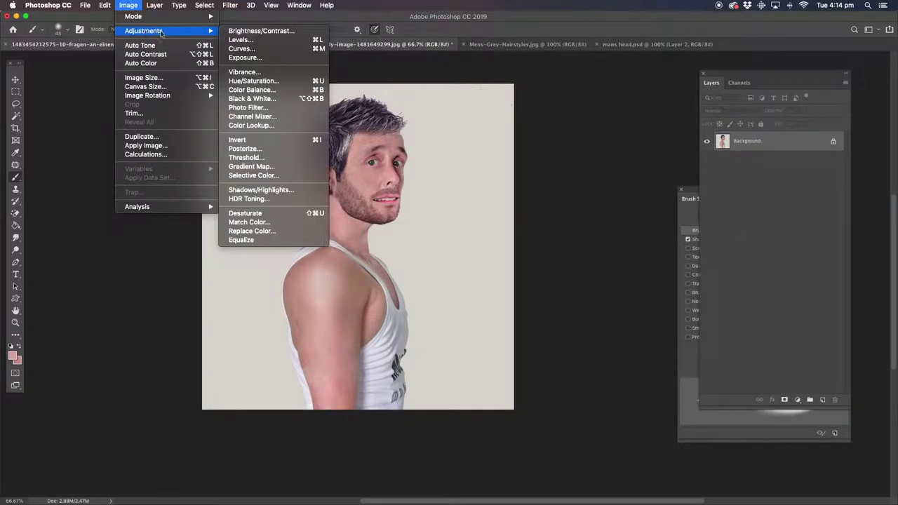
{"action": "left_click", "coordinate": [260, 94]}
{"action": "left_click_drag", "start_coordinate": [726, 141], "coordinate": [735, 141]}
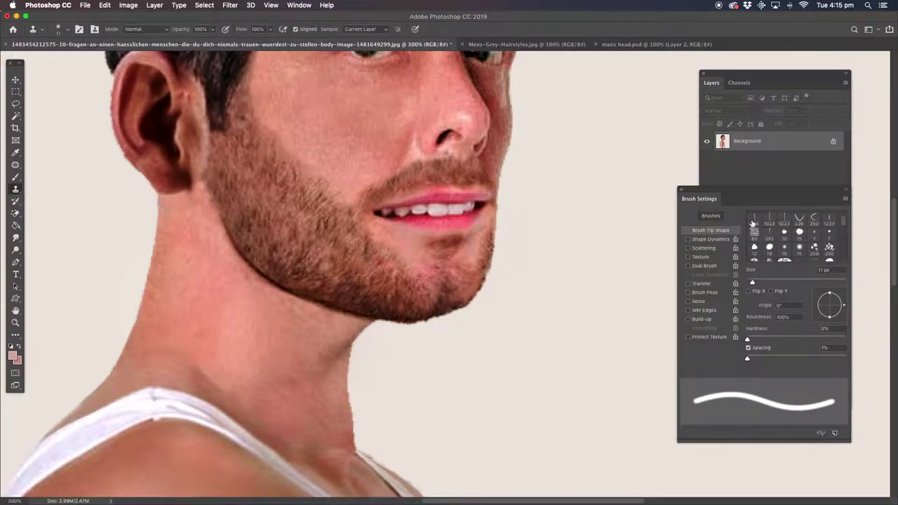
Step: Try strand brush presets at 71 and 80 px, then choose the 503 px strand brush
{"action": "left_click", "coordinate": [814, 244]}
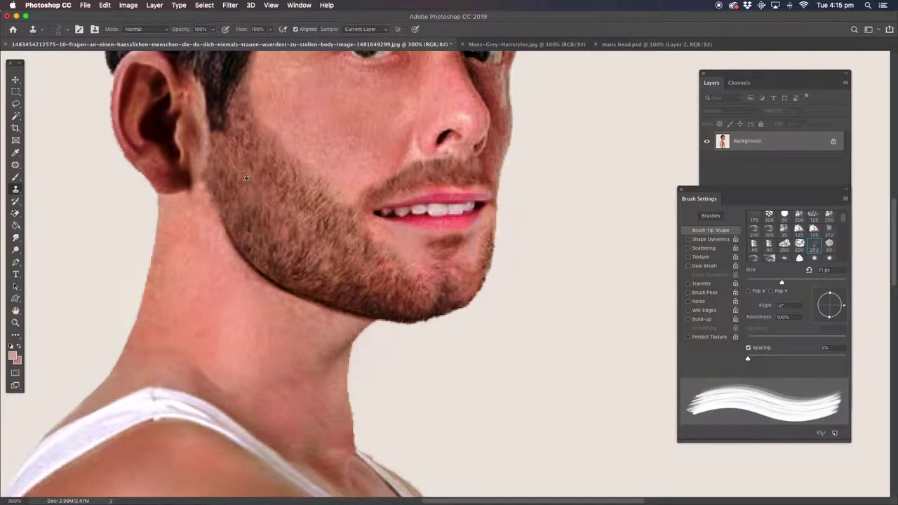
{"action": "key", "text": "b"}
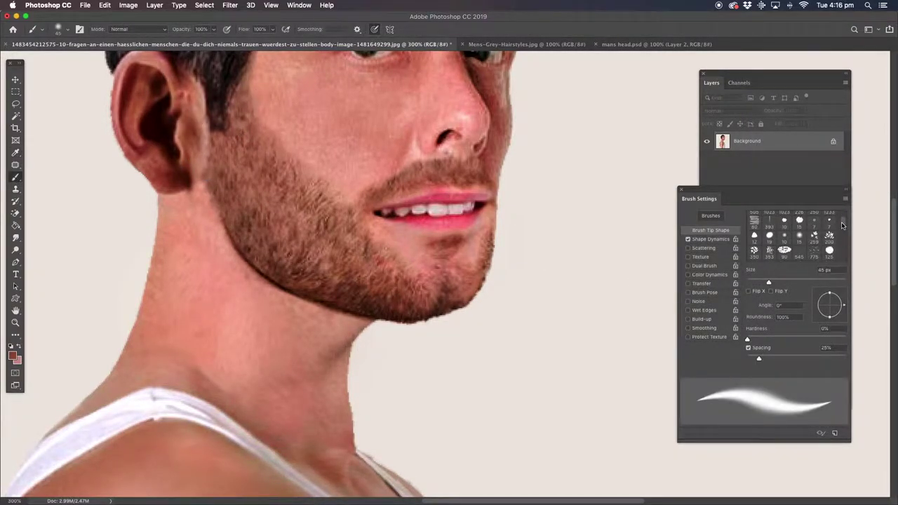
{"action": "left_click", "coordinate": [754, 222]}
{"action": "scroll", "coordinate": [769, 256], "scroll_direction": "down", "scroll_amount": 3}
{"action": "scroll", "coordinate": [769, 239], "scroll_direction": "down", "scroll_amount": 3}
{"action": "left_click", "coordinate": [769, 223]}
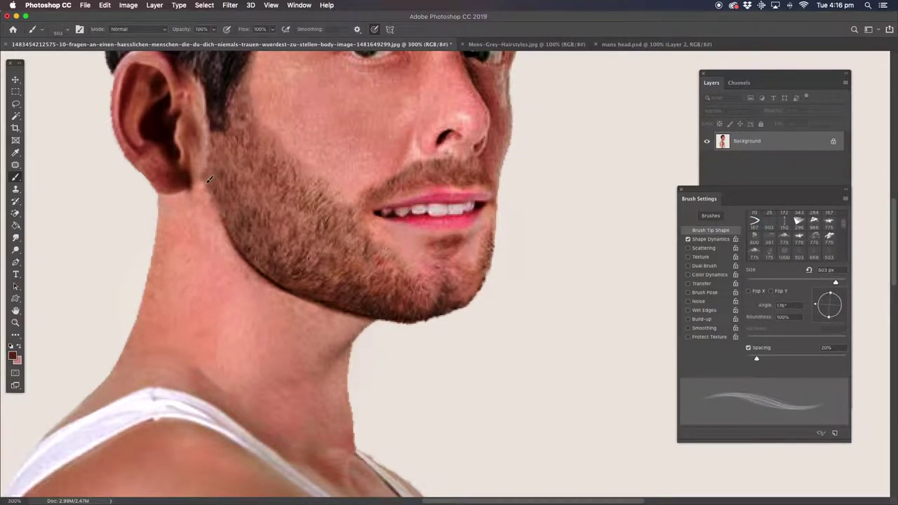